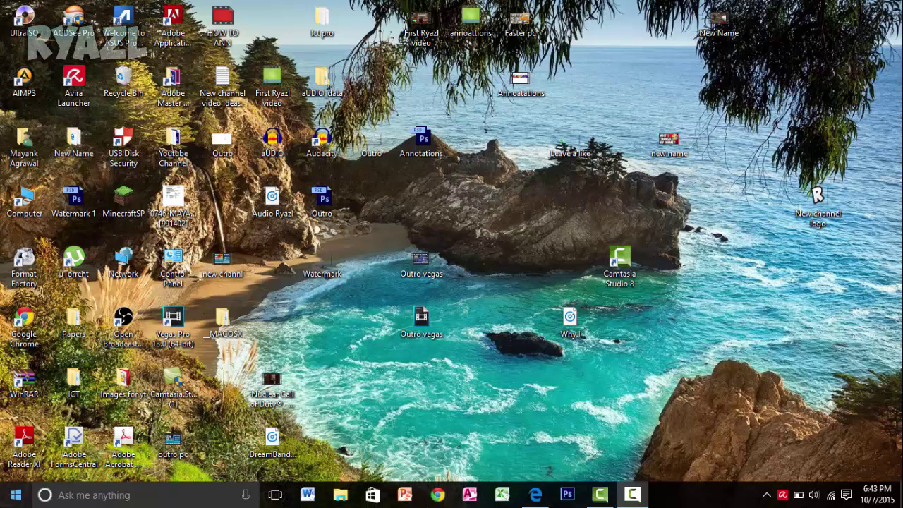
- Open the Local Temp folder by running %temp% from the Win+X Run box
{"action": "right_click", "coordinate": [4, 501]}
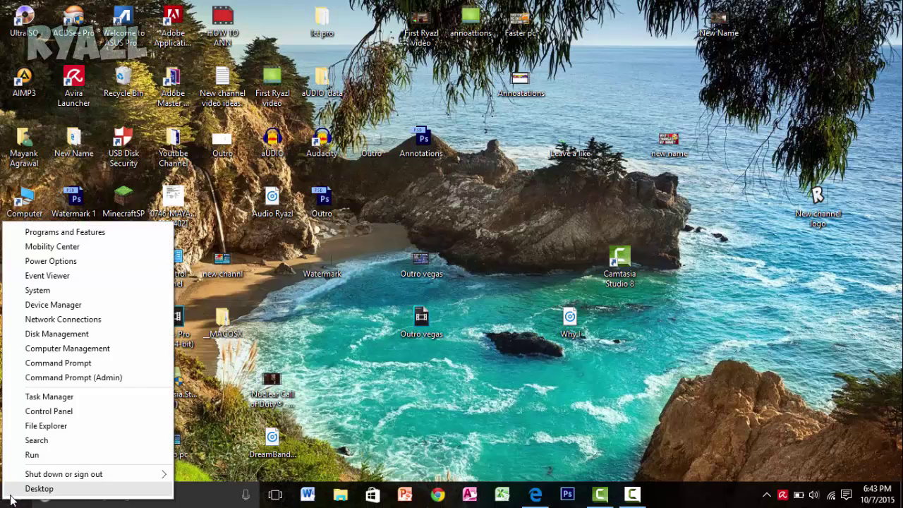
{"action": "left_click", "coordinate": [41, 456]}
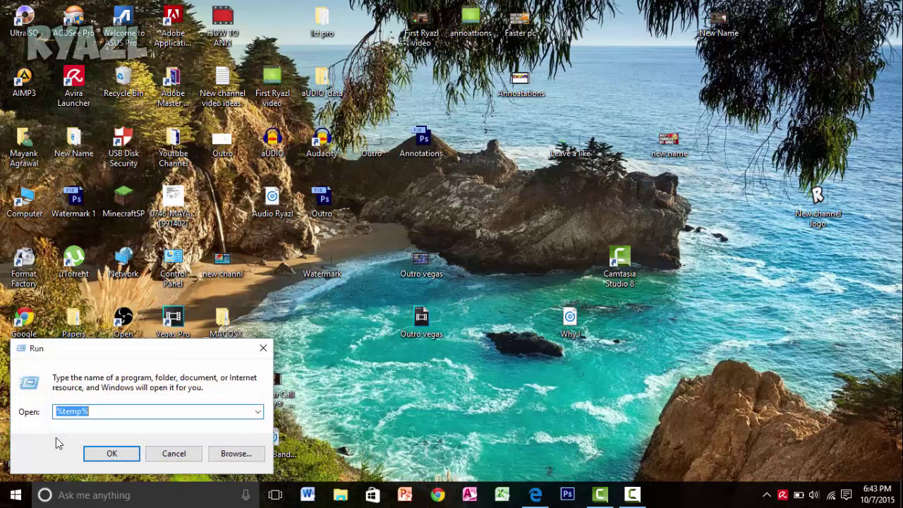
{"action": "left_click", "coordinate": [115, 409]}
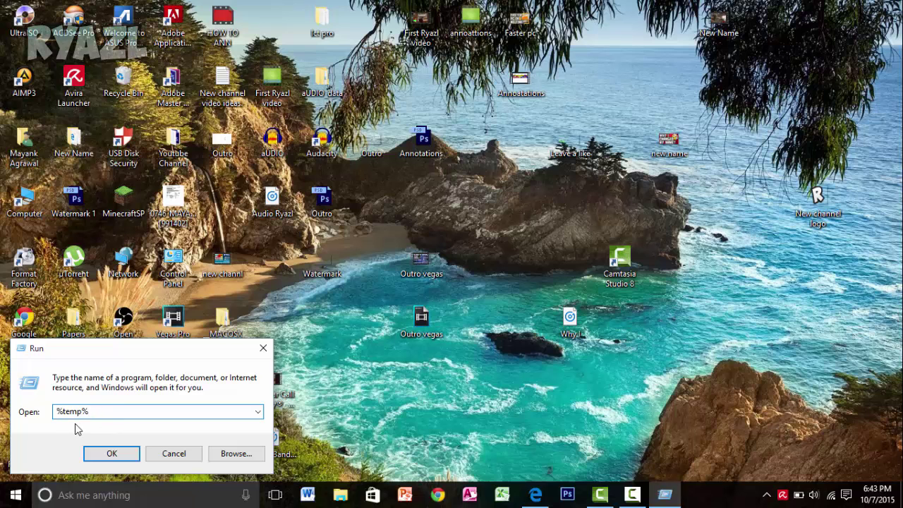
{"action": "left_click", "coordinate": [111, 453]}
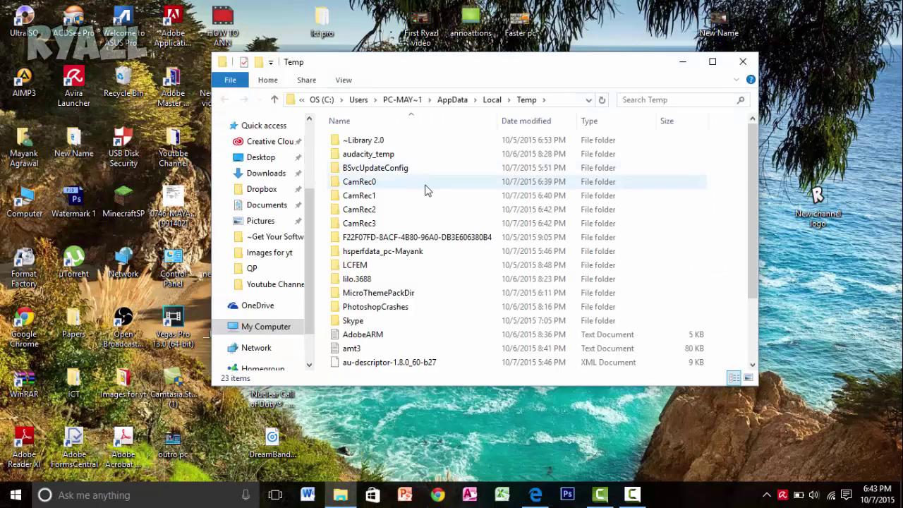
{"action": "scroll", "coordinate": [416, 204], "scroll_direction": "down", "scroll_amount": 2}
{"action": "scroll", "coordinate": [505, 279], "scroll_direction": "up", "scroll_amount": 2}
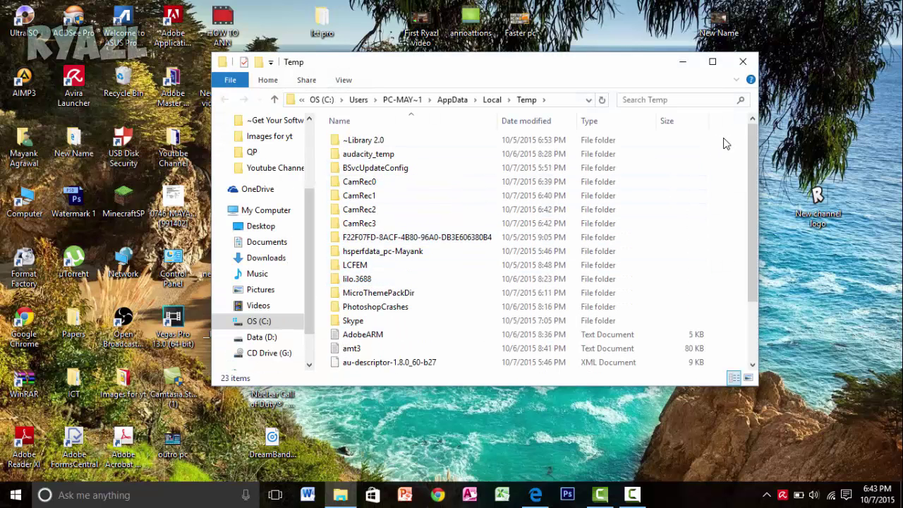
- Select all 23 temporary items in the Temp folder and delete them
{"action": "key", "text": "ctrl+a"}
{"action": "scroll", "coordinate": [475, 283], "scroll_direction": "down", "scroll_amount": 2}
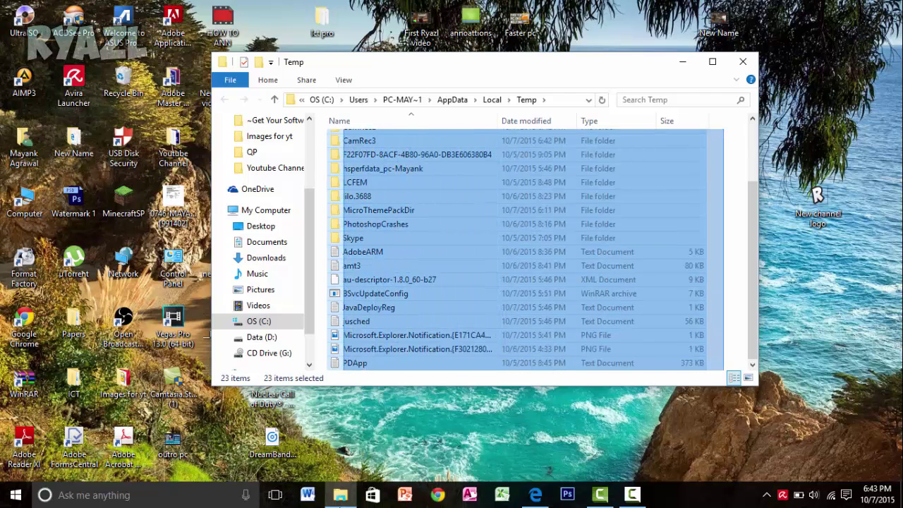
{"action": "key", "text": "Delete"}
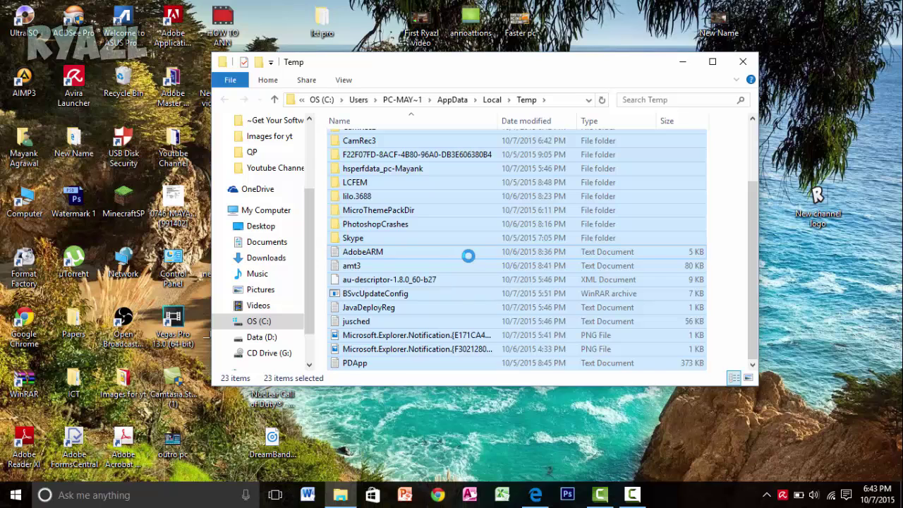
- Delete the selected Temp items, skipping the permission-protected CamRec0 and CamRec1 folders
{"action": "right_click", "coordinate": [469, 254]}
{"action": "left_click", "coordinate": [498, 213]}
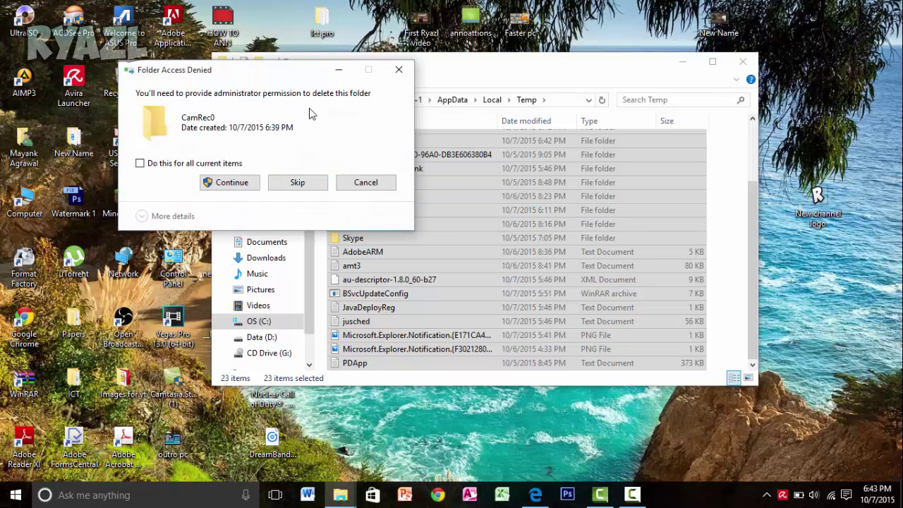
{"action": "left_click", "coordinate": [231, 182]}
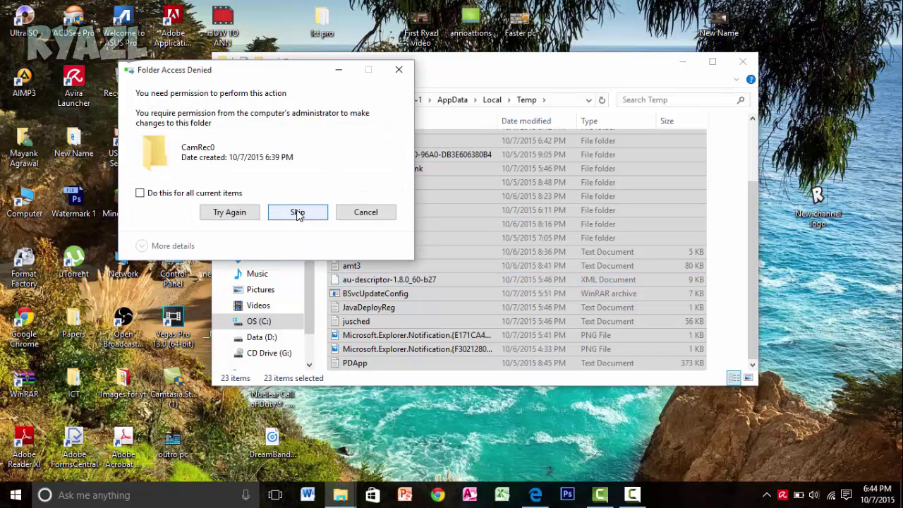
{"action": "left_click", "coordinate": [297, 213]}
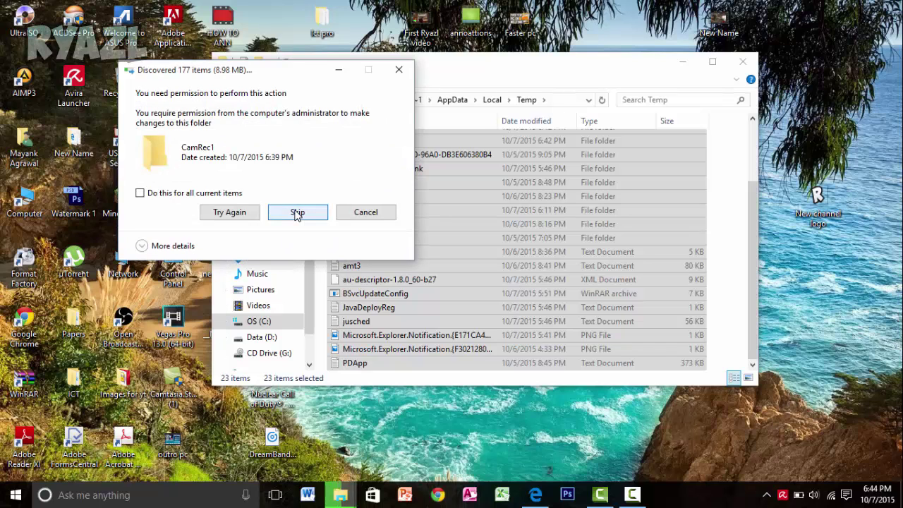
{"action": "left_click", "coordinate": [297, 213]}
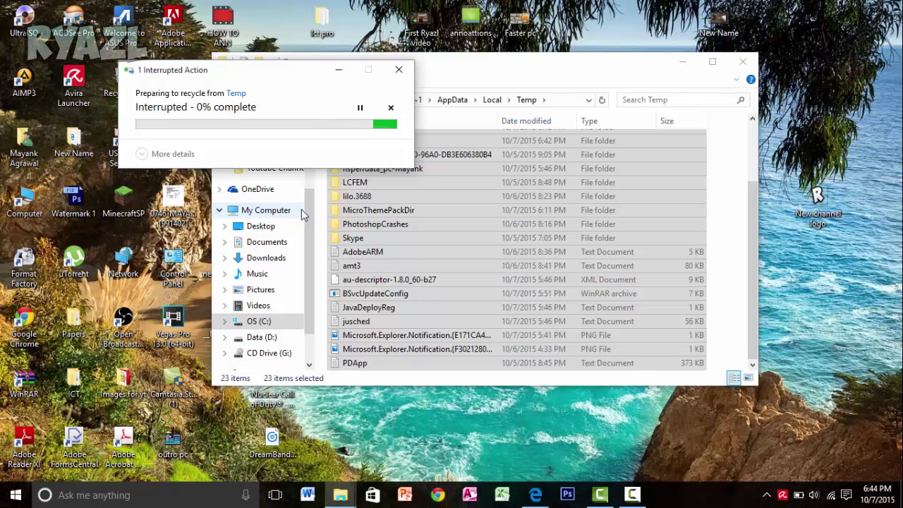
- Cancel the stalled recycle operation, leaving 23 items in Temp
{"action": "scroll", "coordinate": [463, 241], "scroll_direction": "up", "scroll_amount": 2}
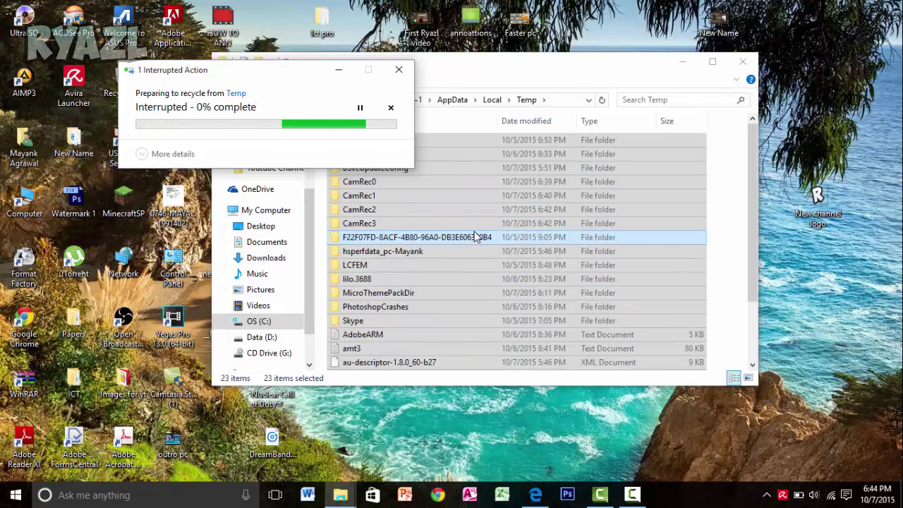
{"action": "scroll", "coordinate": [474, 237], "scroll_direction": "down", "scroll_amount": 1}
{"action": "scroll", "coordinate": [474, 237], "scroll_direction": "up", "scroll_amount": 1}
{"action": "scroll", "coordinate": [474, 237], "scroll_direction": "down", "scroll_amount": 2}
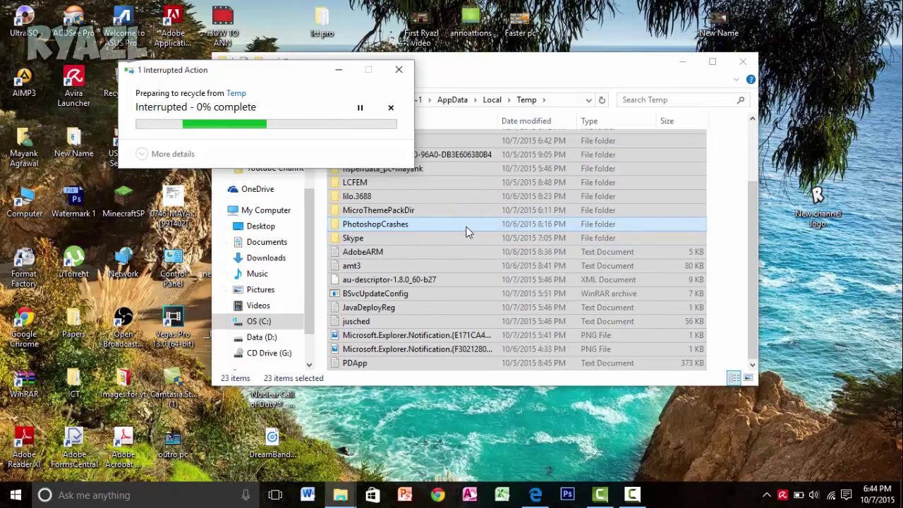
{"action": "scroll", "coordinate": [462, 226], "scroll_direction": "up", "scroll_amount": 2}
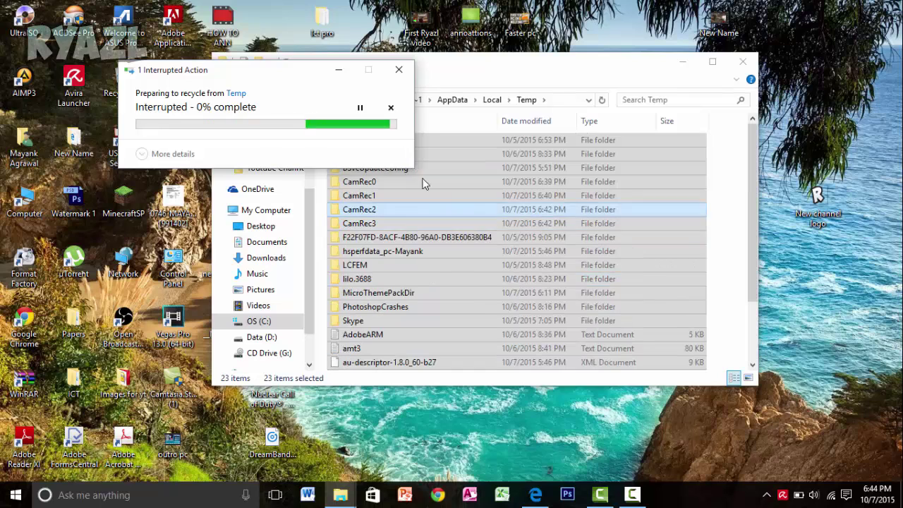
{"action": "left_click", "coordinate": [399, 69]}
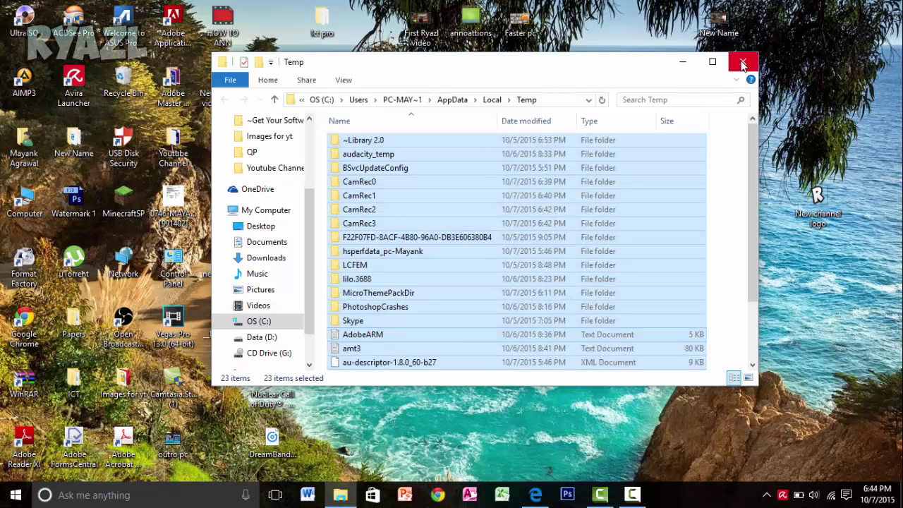
- Close the Temp window and open the Recycle Bin from the desktop
{"action": "left_click", "coordinate": [742, 64]}
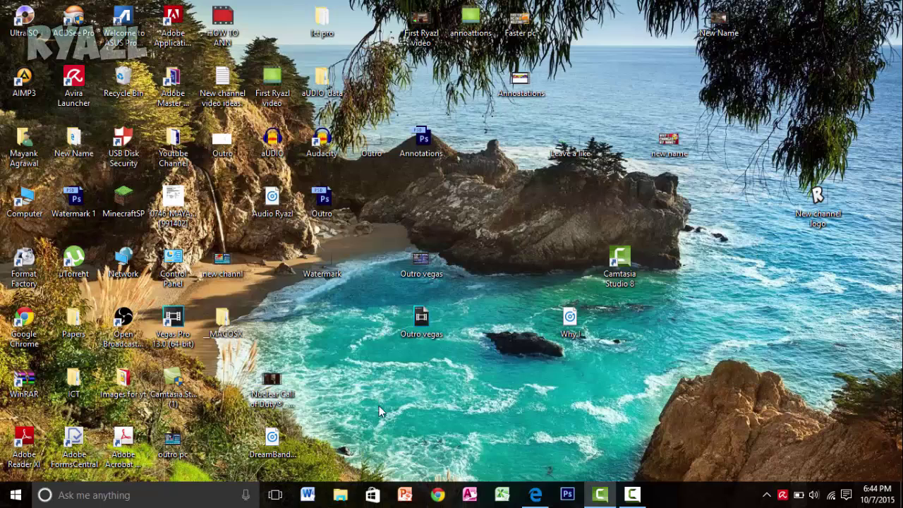
{"action": "double_click", "coordinate": [122, 79]}
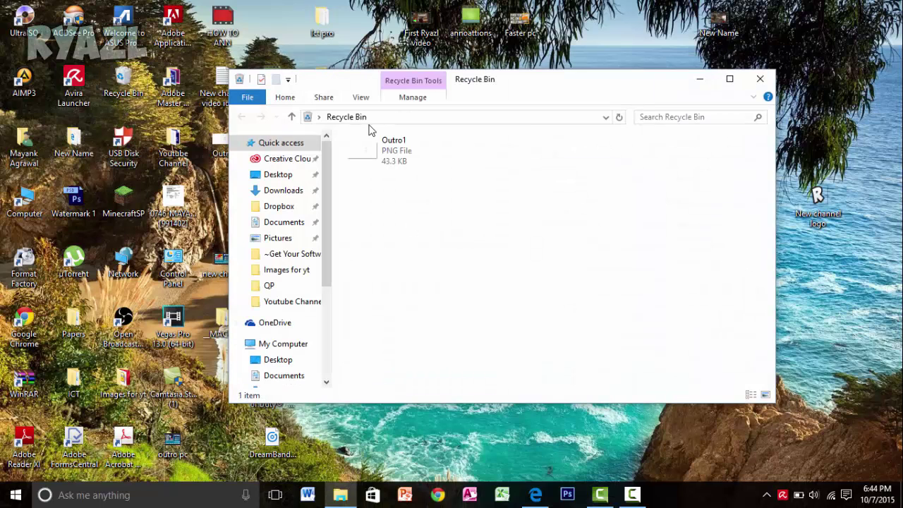
{"action": "right_click", "coordinate": [370, 129]}
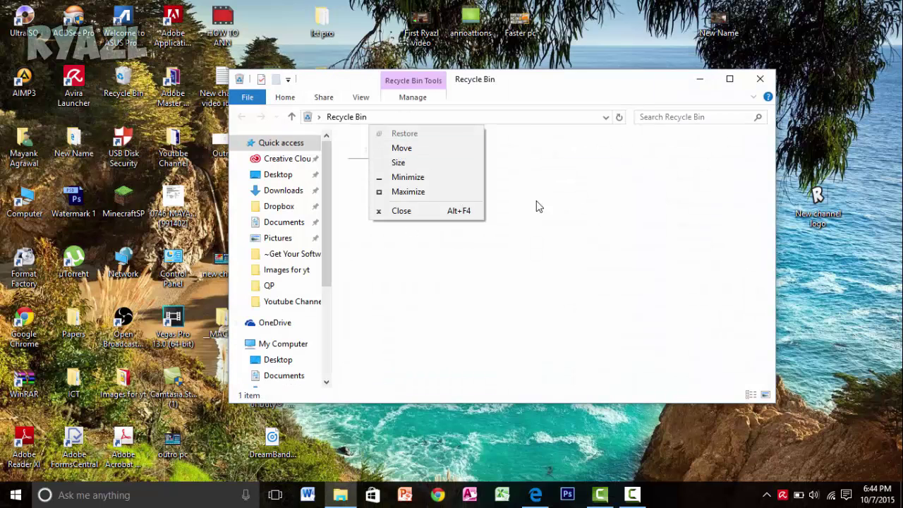
{"action": "left_click", "coordinate": [528, 205]}
{"action": "left_click", "coordinate": [406, 166]}
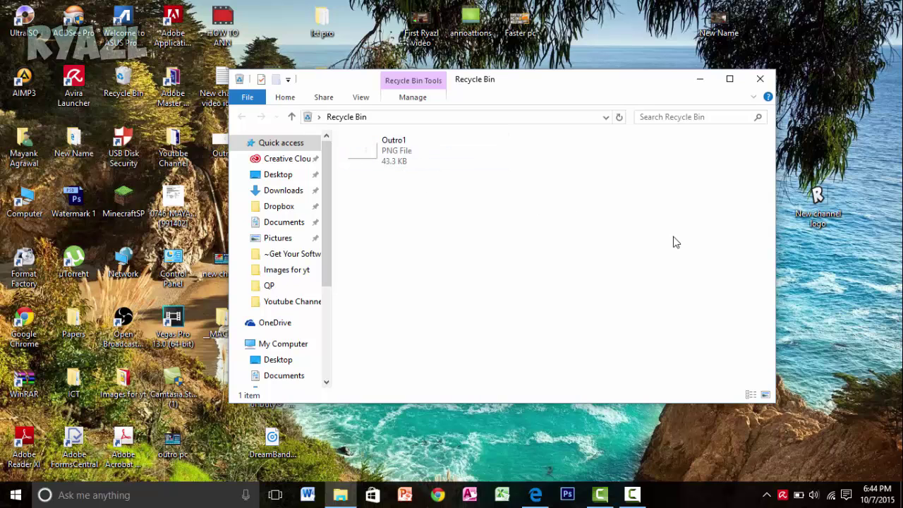
- Permanently delete Outro1 from the Recycle Bin and close it
{"action": "right_click", "coordinate": [400, 161]}
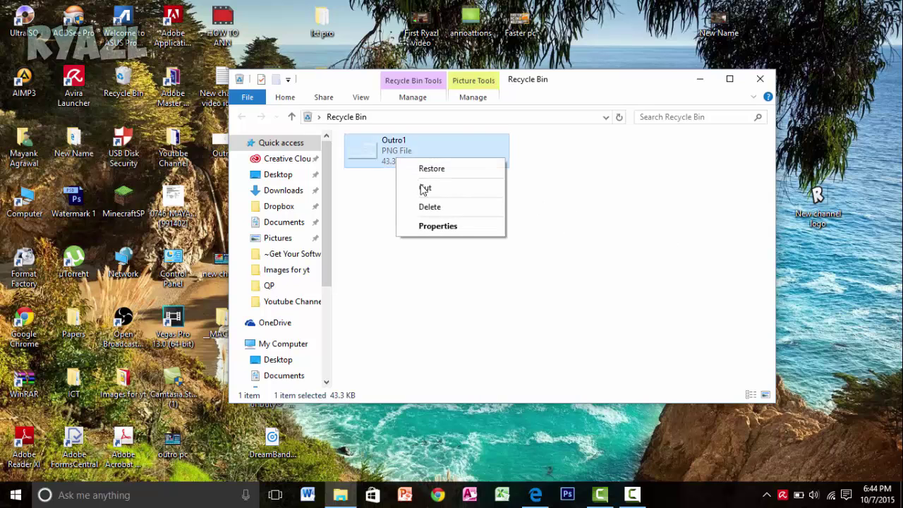
{"action": "left_click", "coordinate": [431, 204]}
{"action": "left_click", "coordinate": [503, 285]}
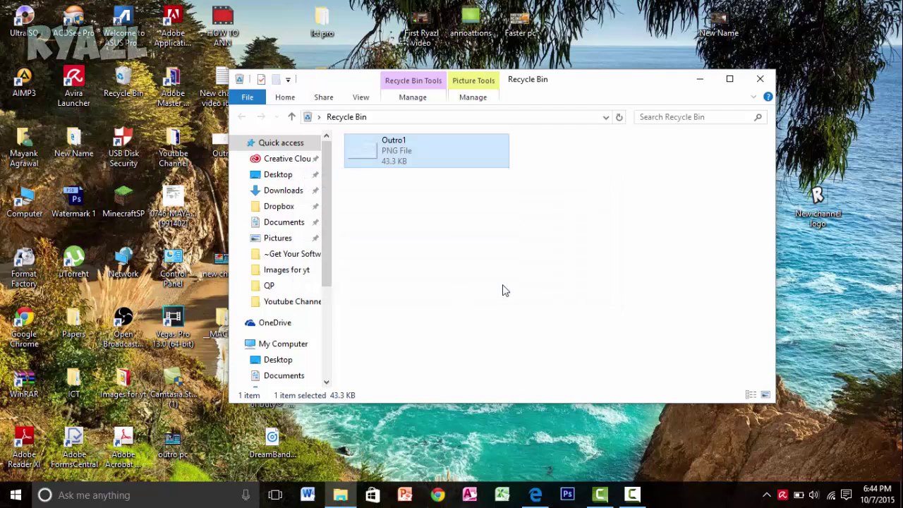
{"action": "left_click", "coordinate": [761, 79]}
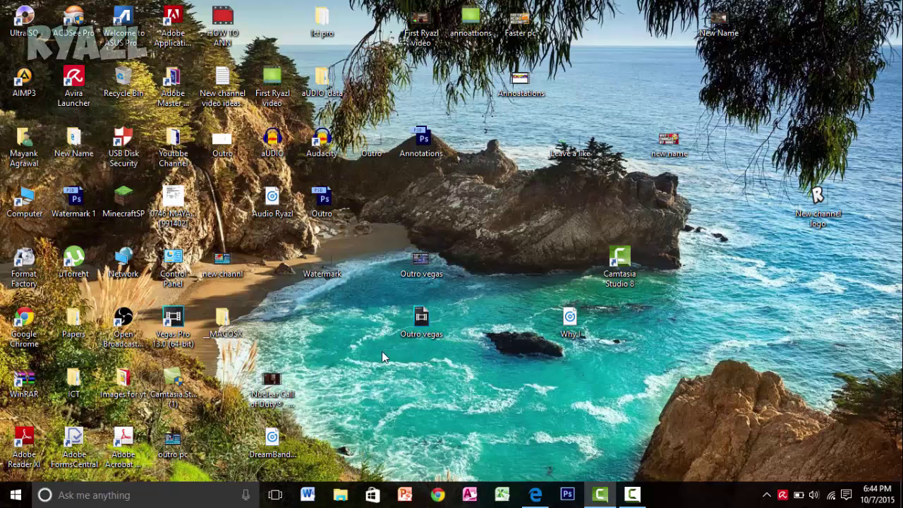
- Open Control Panel's Programs and Features uninstall list from the Win+X menu
{"action": "right_click", "coordinate": [16, 495]}
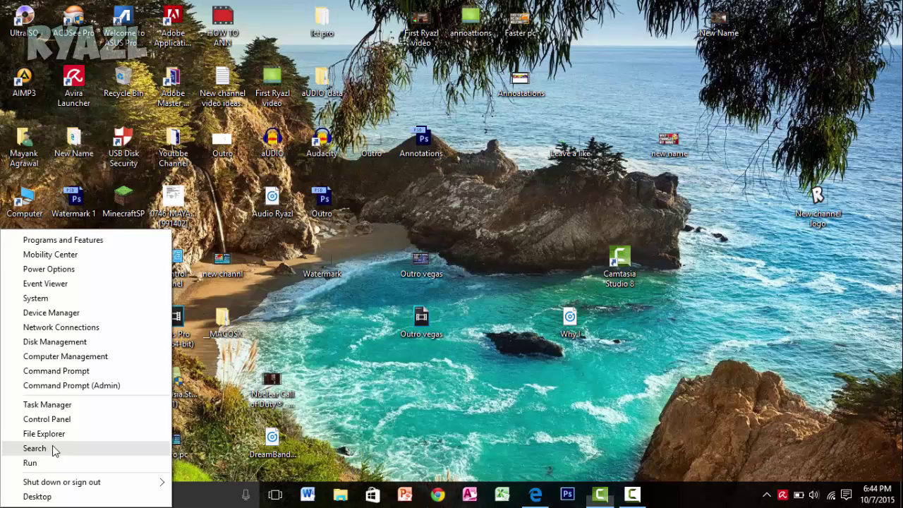
{"action": "left_click", "coordinate": [56, 419]}
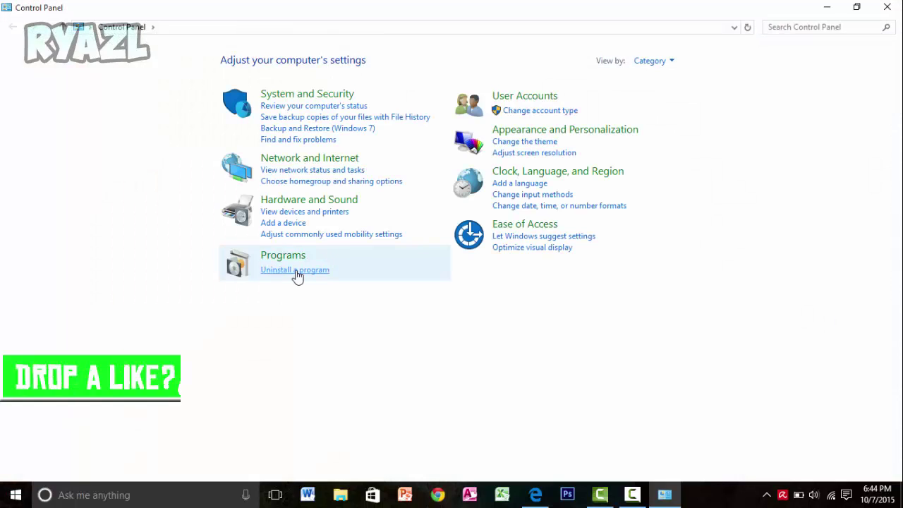
{"action": "left_click", "coordinate": [295, 271]}
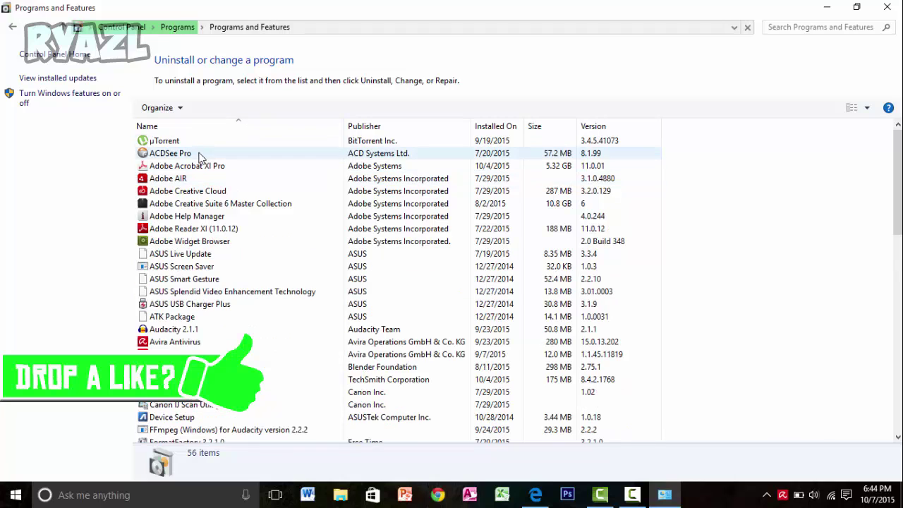
- Review the 69 installed programs (19.5 GB total), then close the window
{"action": "scroll", "coordinate": [227, 164], "scroll_direction": "down", "scroll_amount": 4}
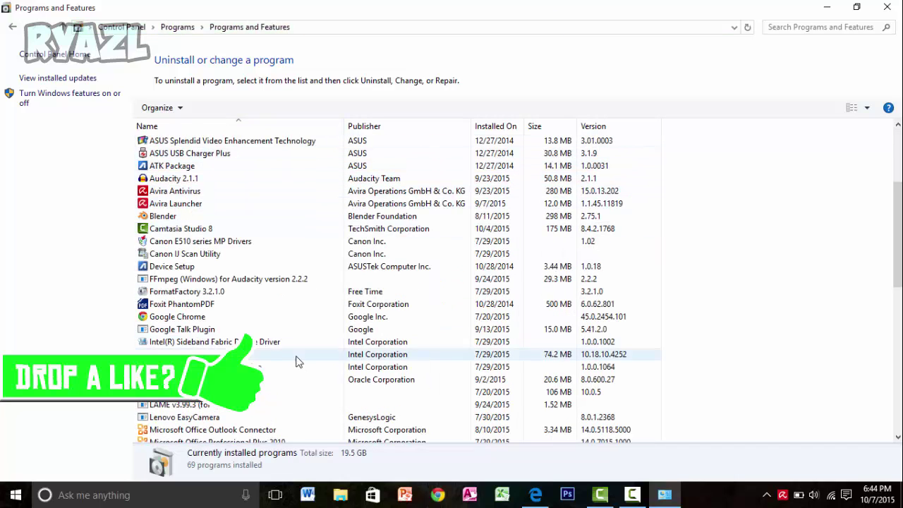
{"action": "scroll", "coordinate": [315, 385], "scroll_direction": "down", "scroll_amount": 4}
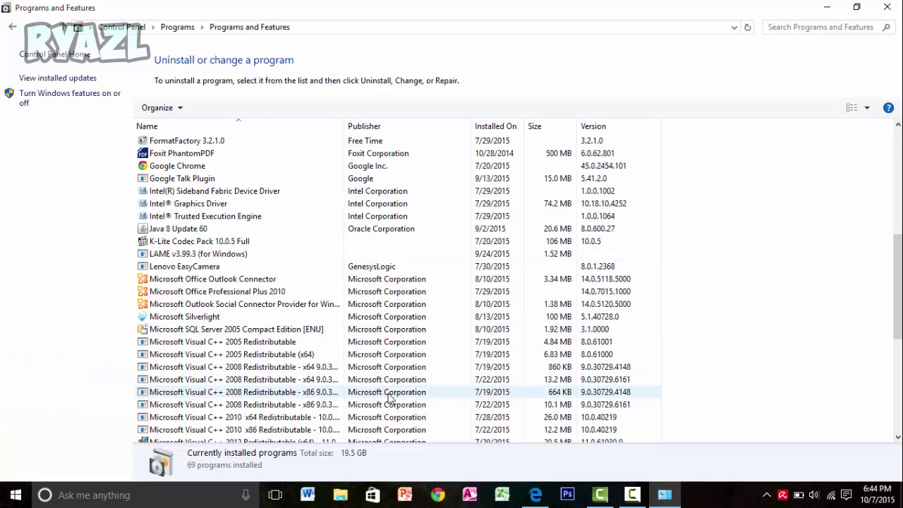
{"action": "scroll", "coordinate": [249, 297], "scroll_direction": "down", "scroll_amount": 4}
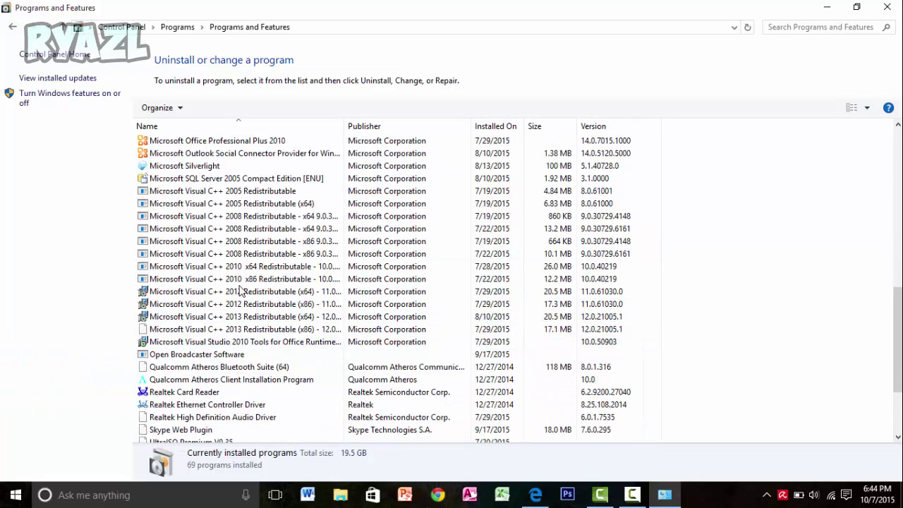
{"action": "scroll", "coordinate": [248, 297], "scroll_direction": "down", "scroll_amount": 1}
{"action": "scroll", "coordinate": [238, 353], "scroll_direction": "up", "scroll_amount": 13}
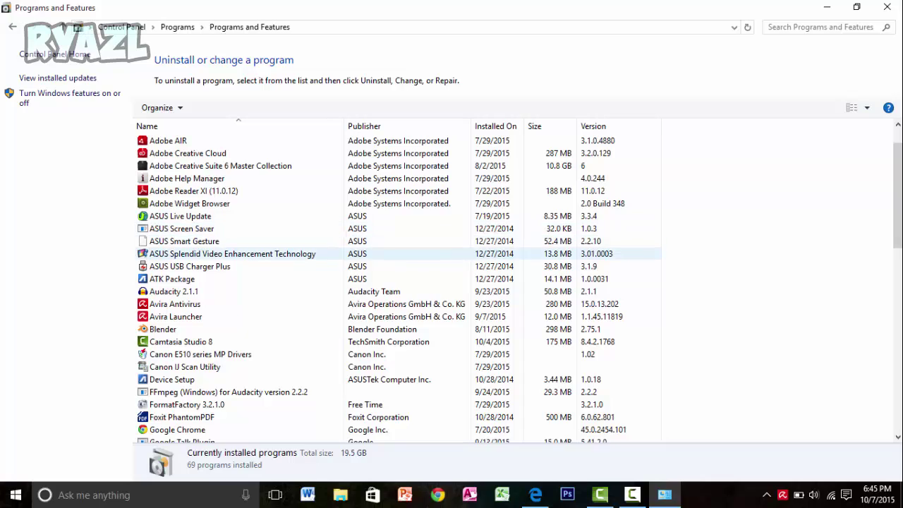
{"action": "left_click", "coordinate": [886, 7]}
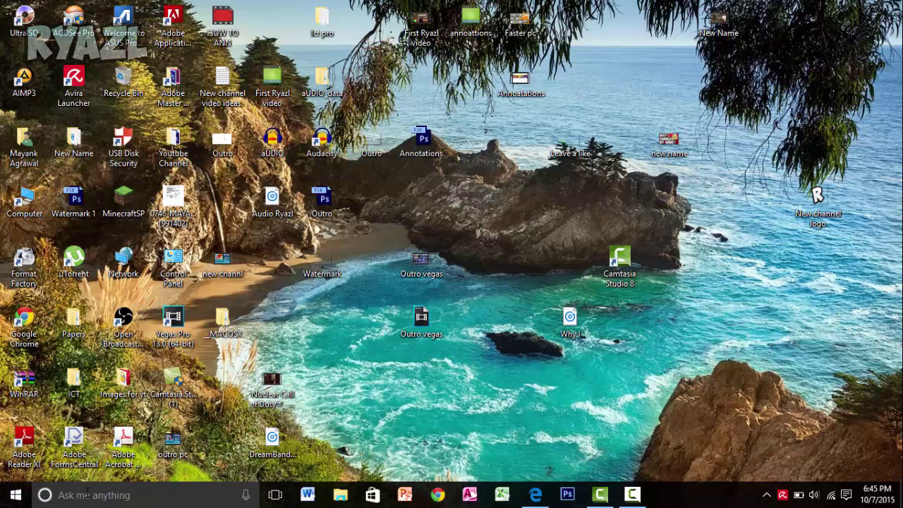
- Search for 'task manager' in the taskbar search box
{"action": "left_click", "coordinate": [57, 495]}
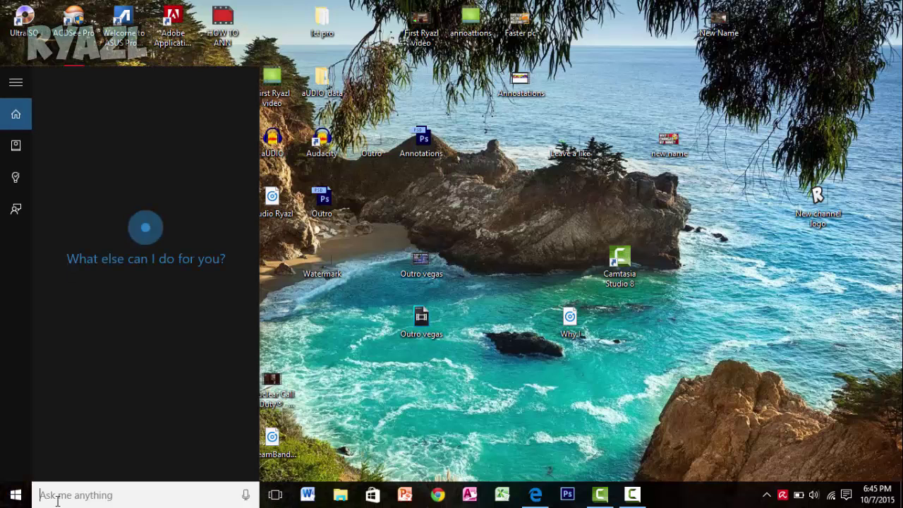
{"action": "type", "text": "task"}
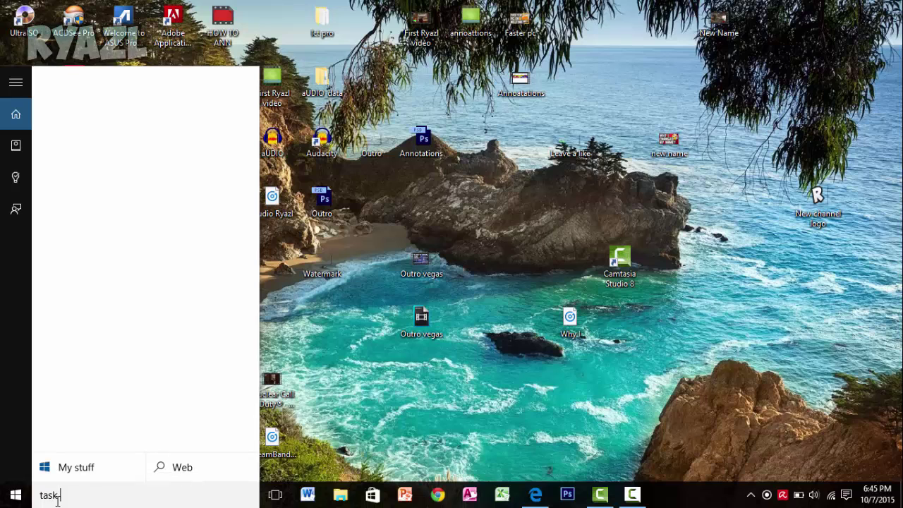
{"action": "type", "text": " manager"}
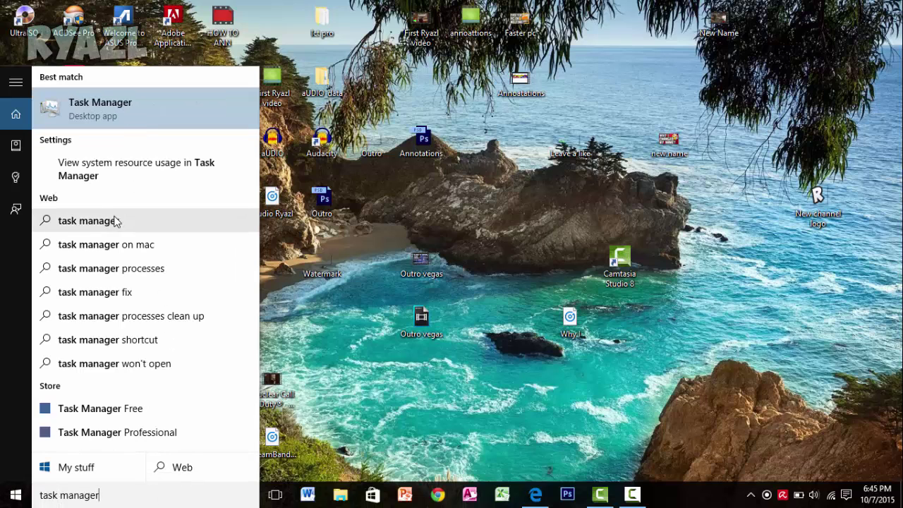
- Launch Task Manager from the search results and look through its Processes list
{"action": "left_click", "coordinate": [106, 113]}
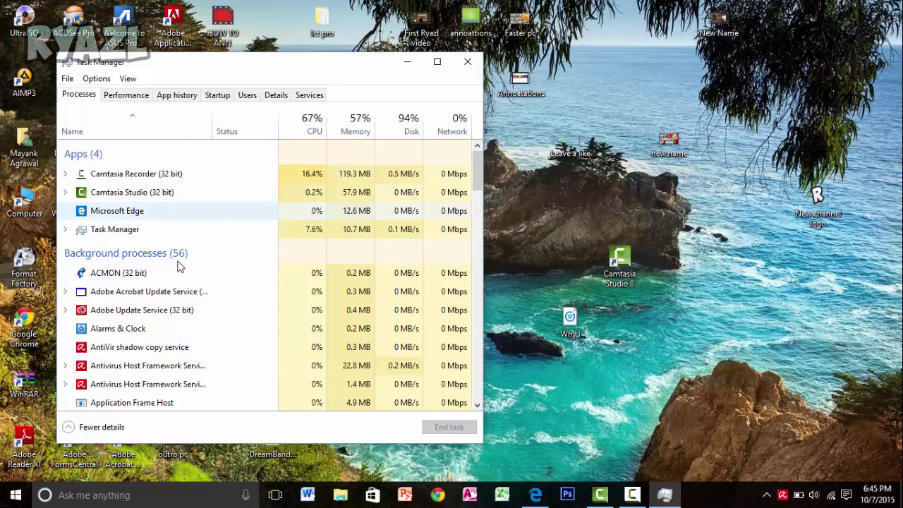
{"action": "scroll", "coordinate": [173, 254], "scroll_direction": "down", "scroll_amount": 1}
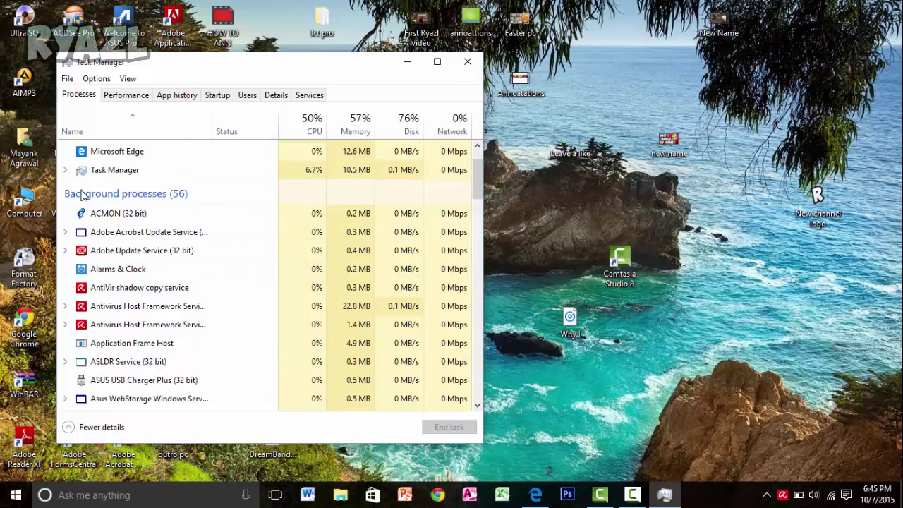
{"action": "scroll", "coordinate": [177, 276], "scroll_direction": "down", "scroll_amount": 4}
{"action": "scroll", "coordinate": [179, 276], "scroll_direction": "up", "scroll_amount": 4}
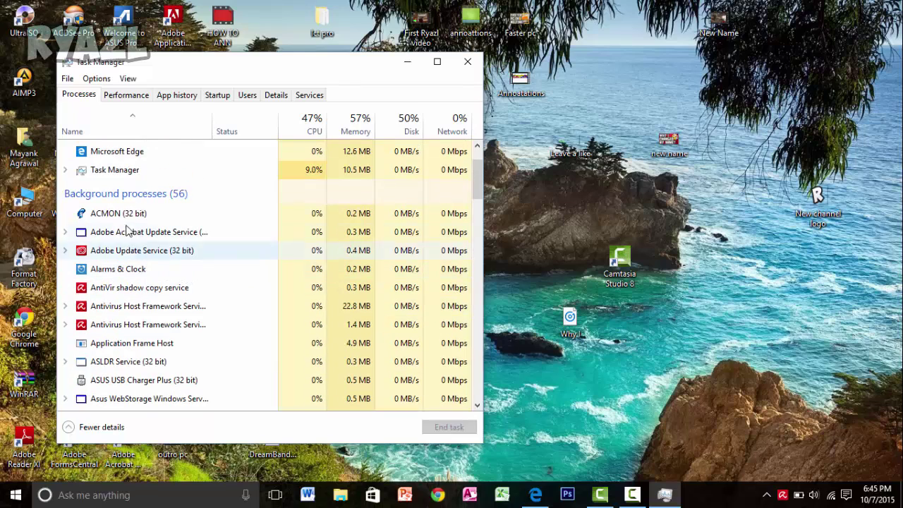
{"action": "scroll", "coordinate": [167, 293], "scroll_direction": "down", "scroll_amount": 2}
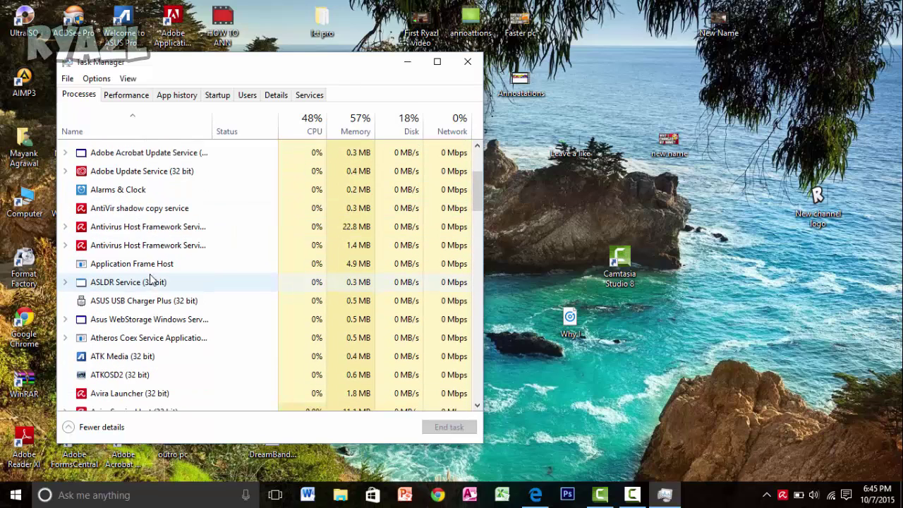
{"action": "scroll", "coordinate": [182, 319], "scroll_direction": "down", "scroll_amount": 12}
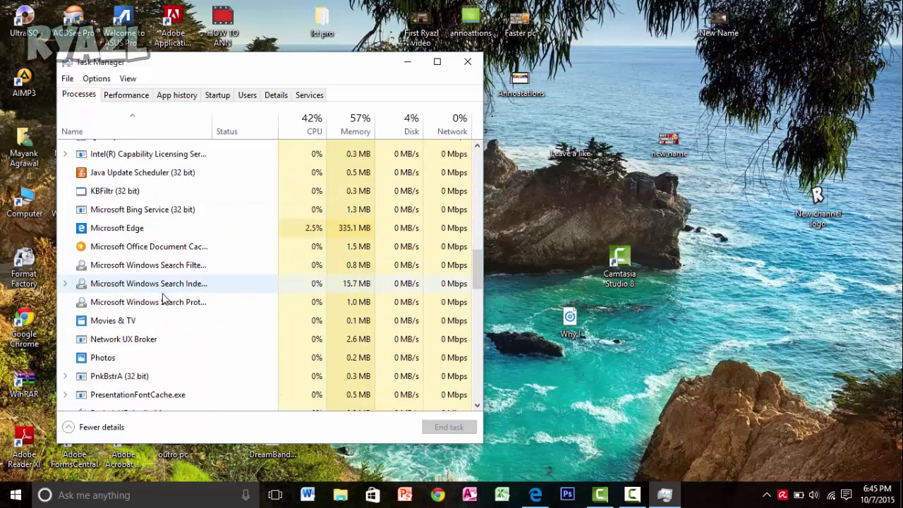
{"action": "scroll", "coordinate": [161, 296], "scroll_direction": "down", "scroll_amount": 6}
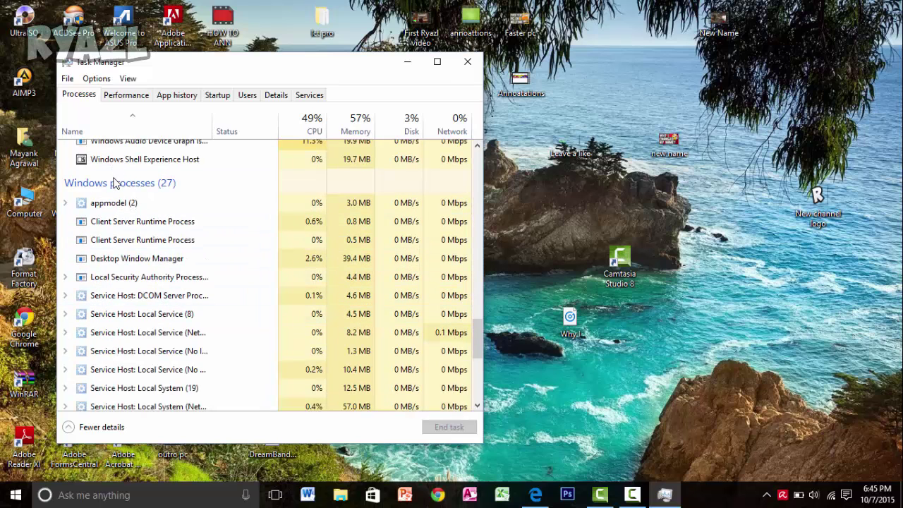
{"action": "scroll", "coordinate": [177, 236], "scroll_direction": "down", "scroll_amount": 5}
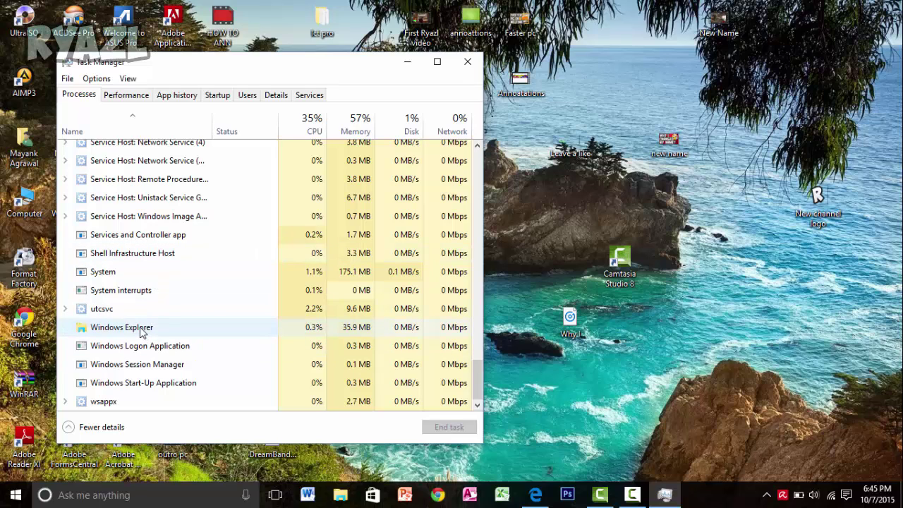
{"action": "scroll", "coordinate": [144, 345], "scroll_direction": "up", "scroll_amount": 1}
{"action": "scroll", "coordinate": [144, 346], "scroll_direction": "up", "scroll_amount": 8}
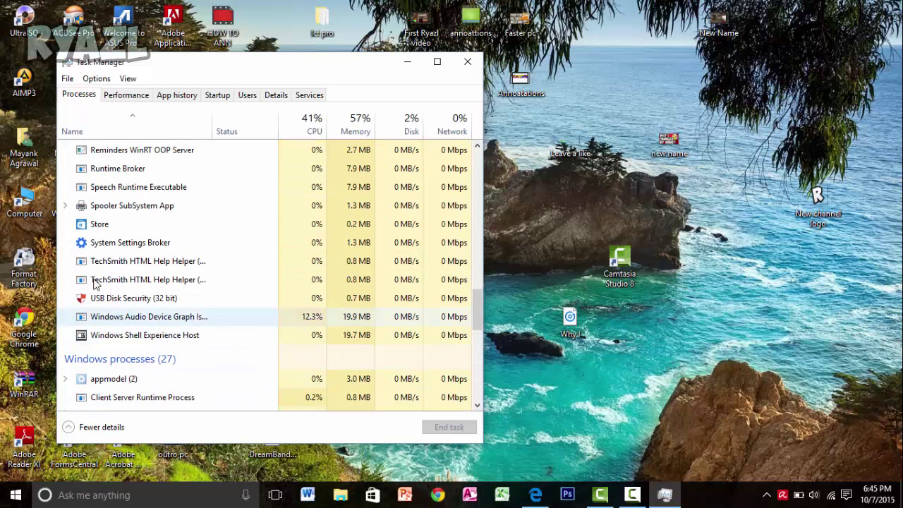
{"action": "scroll", "coordinate": [141, 282], "scroll_direction": "up", "scroll_amount": 5}
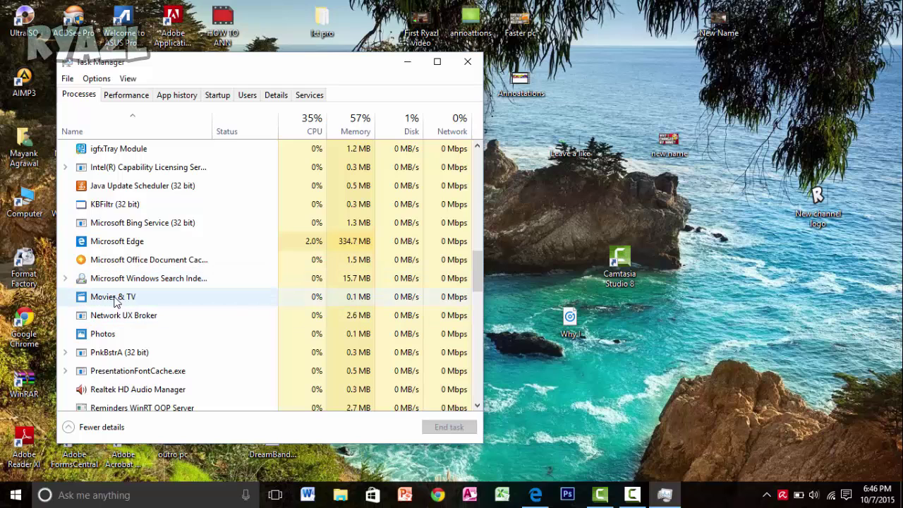
- End the Movies & TV background process, leaving 53 background processes
{"action": "right_click", "coordinate": [122, 302]}
{"action": "left_click", "coordinate": [150, 307]}
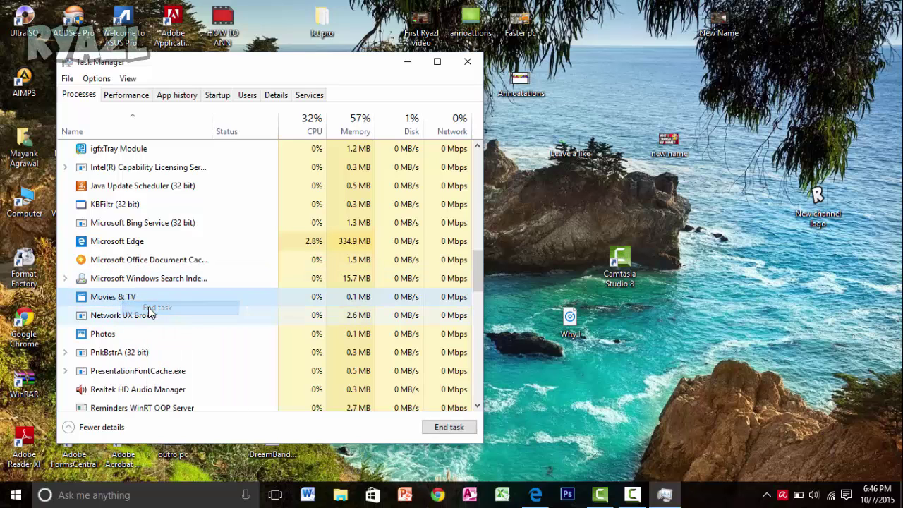
{"action": "scroll", "coordinate": [212, 325], "scroll_direction": "up", "scroll_amount": 10}
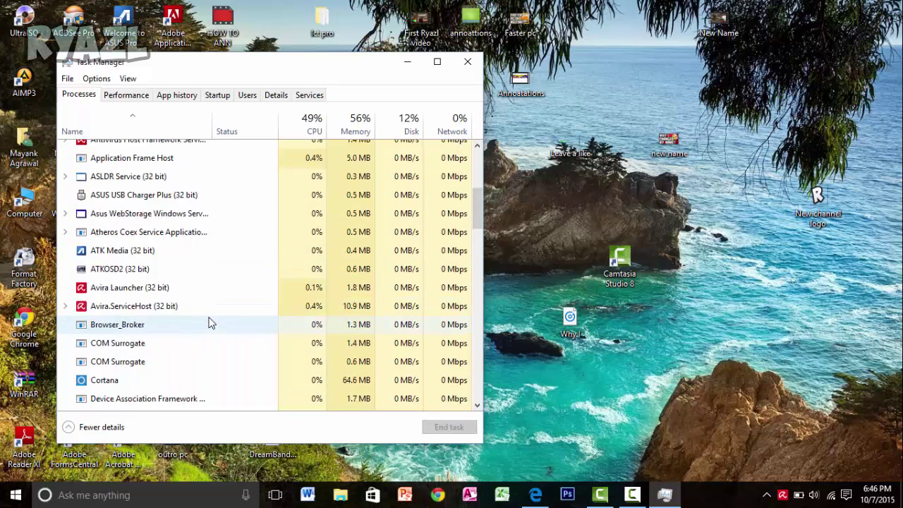
{"action": "scroll", "coordinate": [130, 268], "scroll_direction": "up", "scroll_amount": 1}
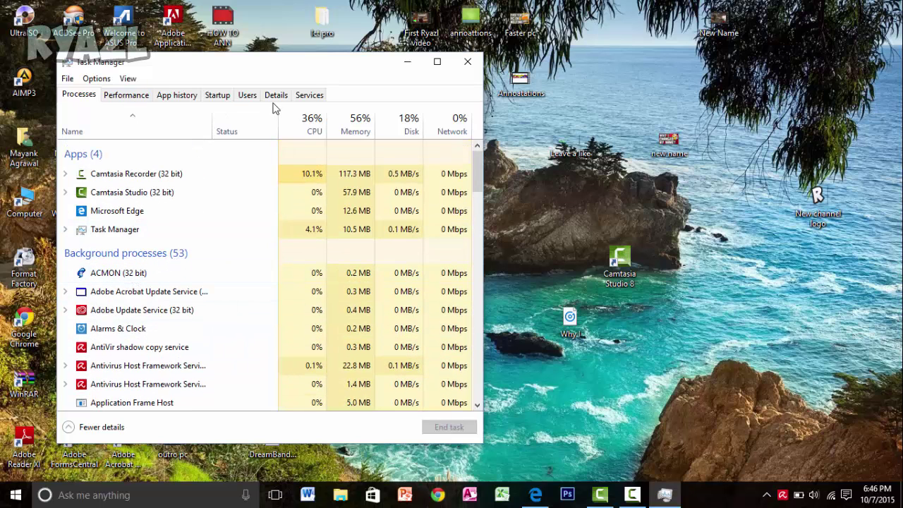
- Show the Startup tab maximized and check the Microsoft Office and Google Chrome entries' status
{"action": "left_click", "coordinate": [219, 96]}
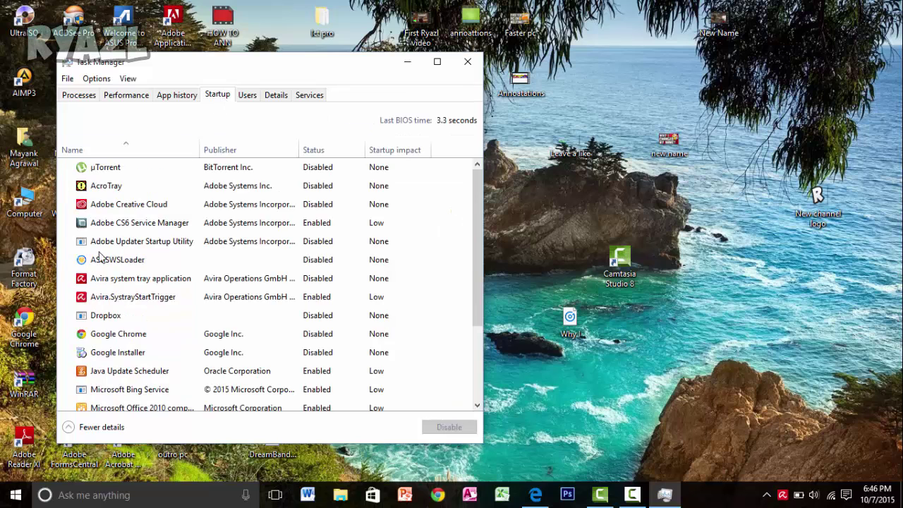
{"action": "left_click", "coordinate": [438, 65]}
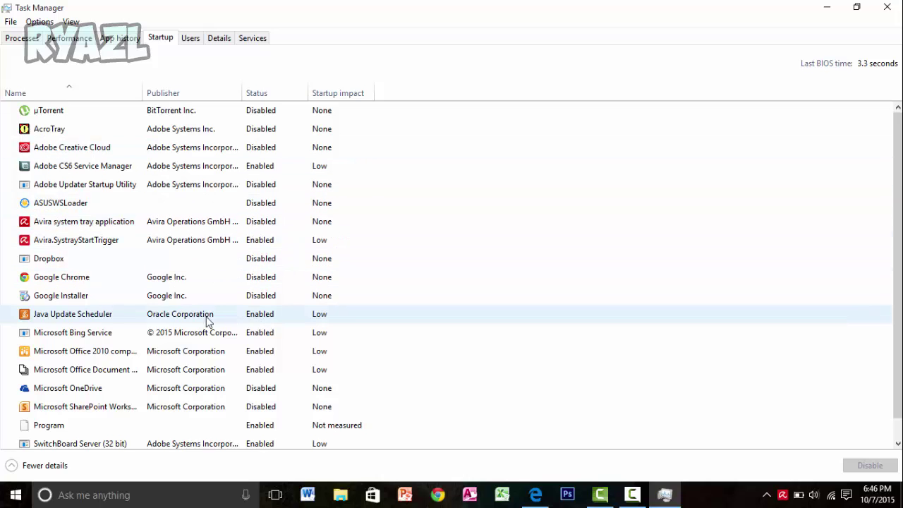
{"action": "scroll", "coordinate": [254, 329], "scroll_direction": "down", "scroll_amount": 1}
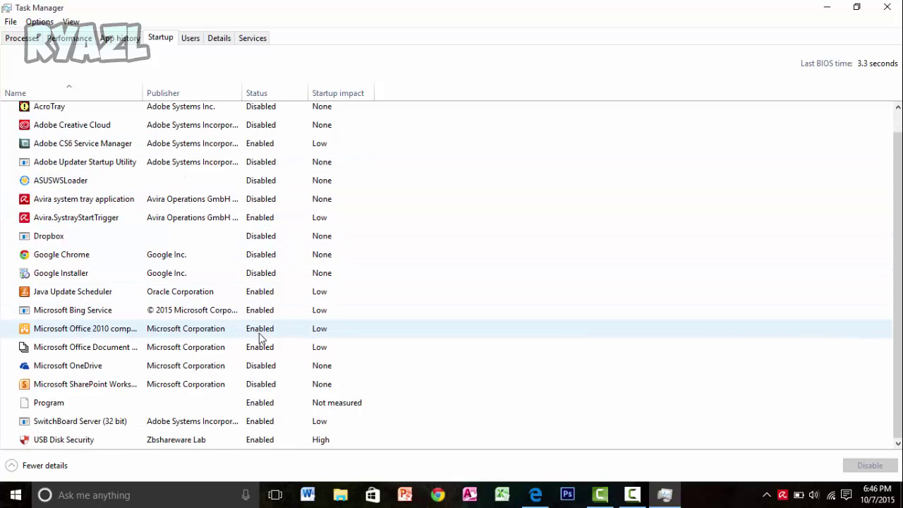
{"action": "left_click", "coordinate": [65, 348]}
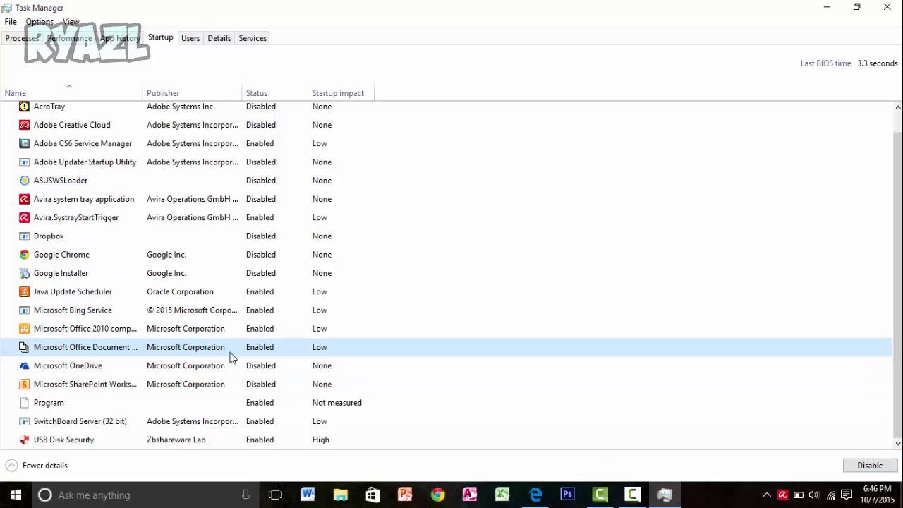
{"action": "scroll", "coordinate": [225, 347], "scroll_direction": "up", "scroll_amount": 1}
{"action": "left_click", "coordinate": [416, 276]}
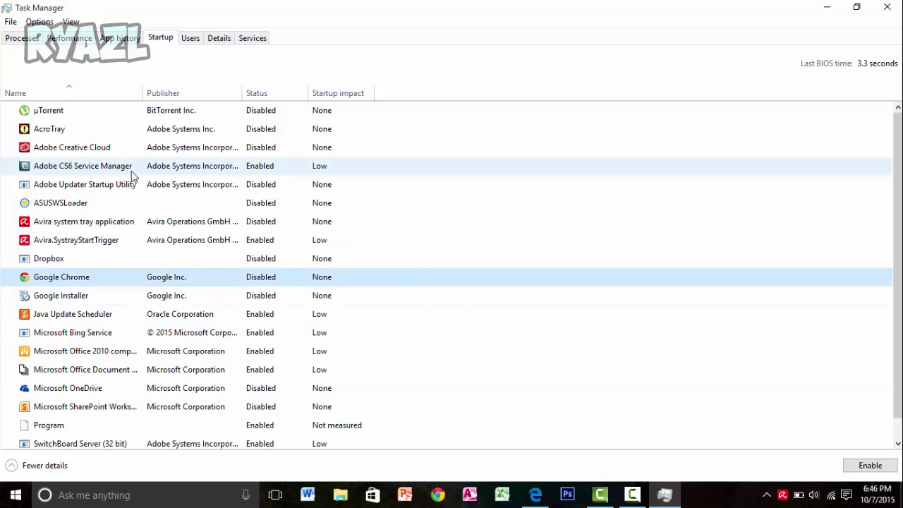
- Close Task Manager, open Avira Launcher to confirm the PC is Protected, then close it
{"action": "left_click", "coordinate": [891, 7]}
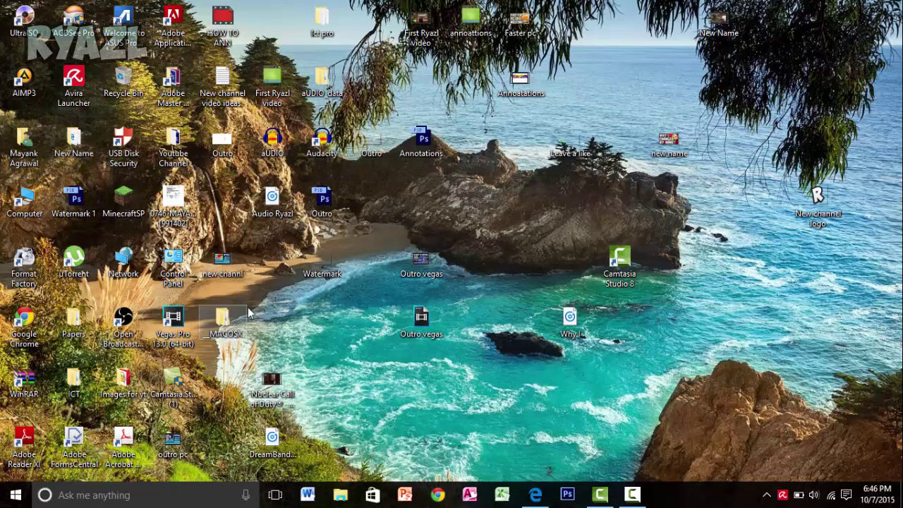
{"action": "left_click", "coordinate": [82, 90]}
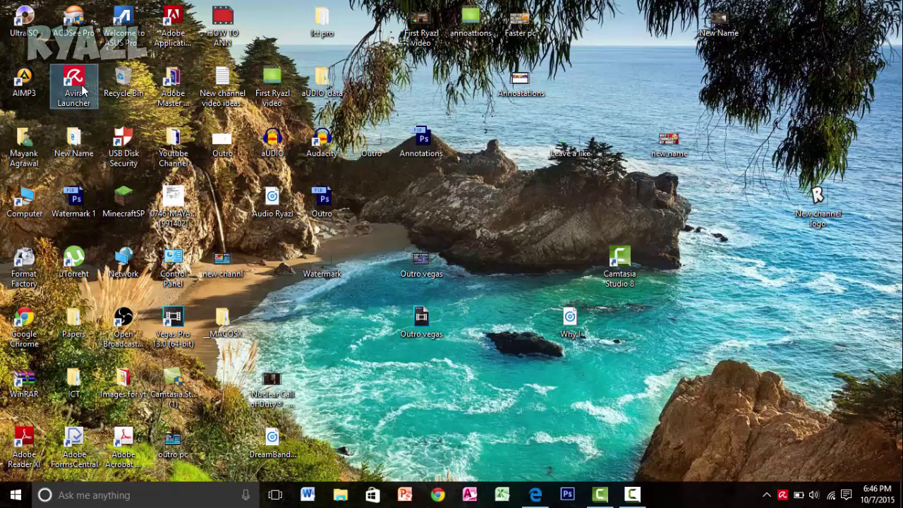
{"action": "double_click", "coordinate": [82, 89]}
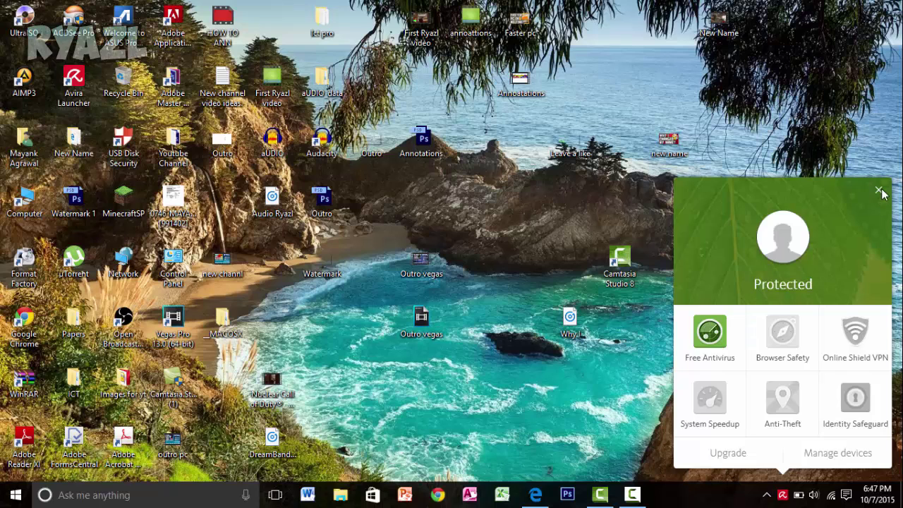
{"action": "left_click", "coordinate": [879, 192]}
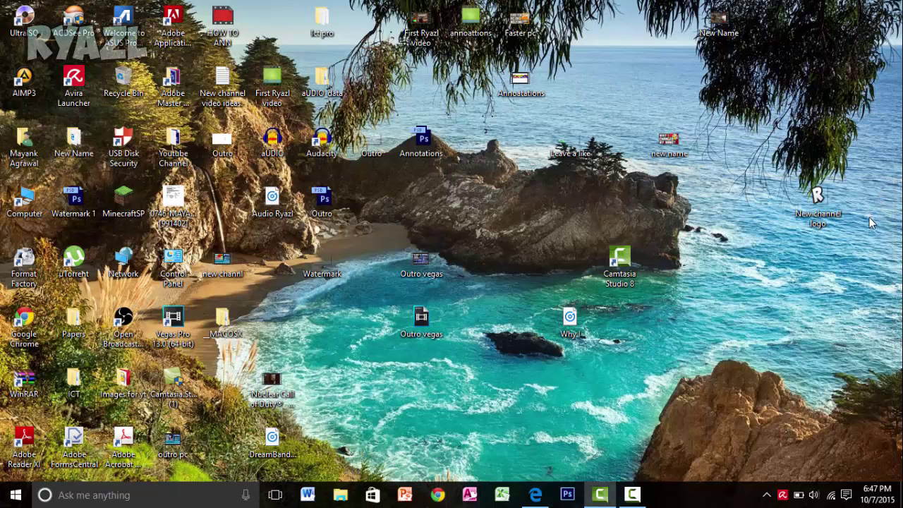